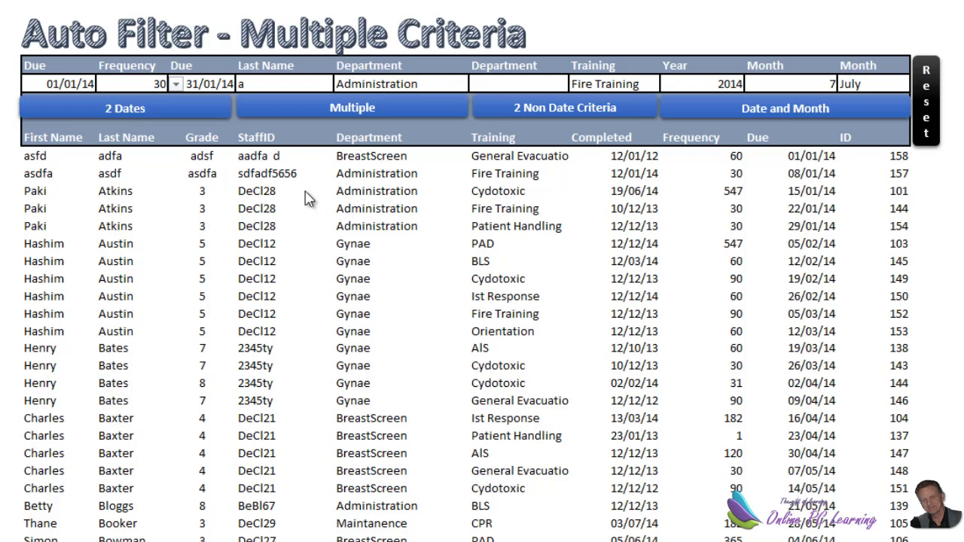
Run the '2 Dates' filter to show the five records due 01/01/14 to 31/01/14.
left_click(142, 112)
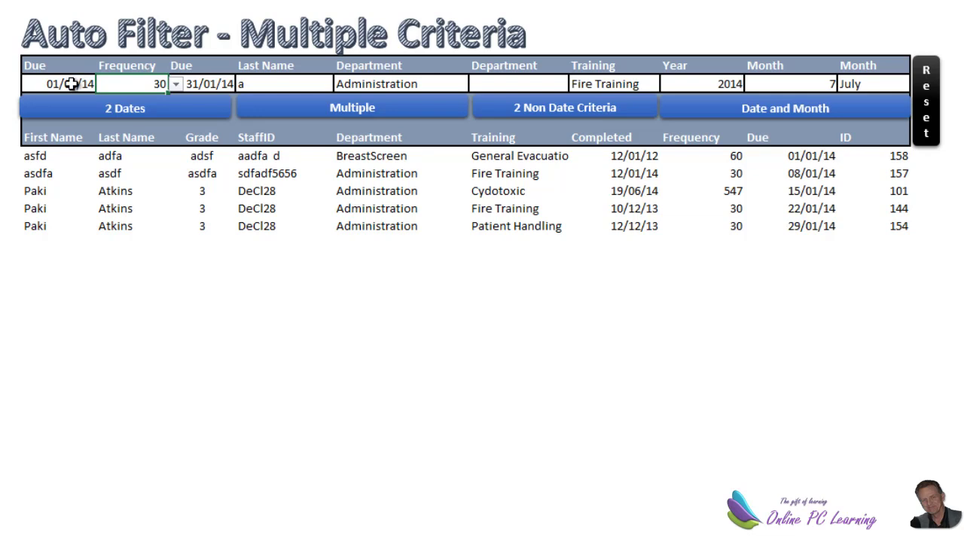
Set Frequency to 120 and rerun the '2 Dates' filter.
left_click(175, 86)
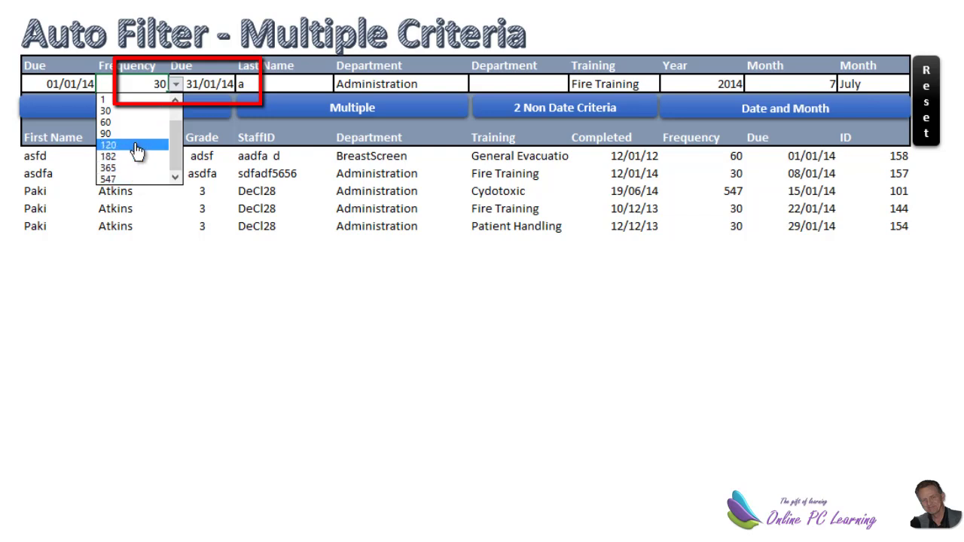
left_click(137, 146)
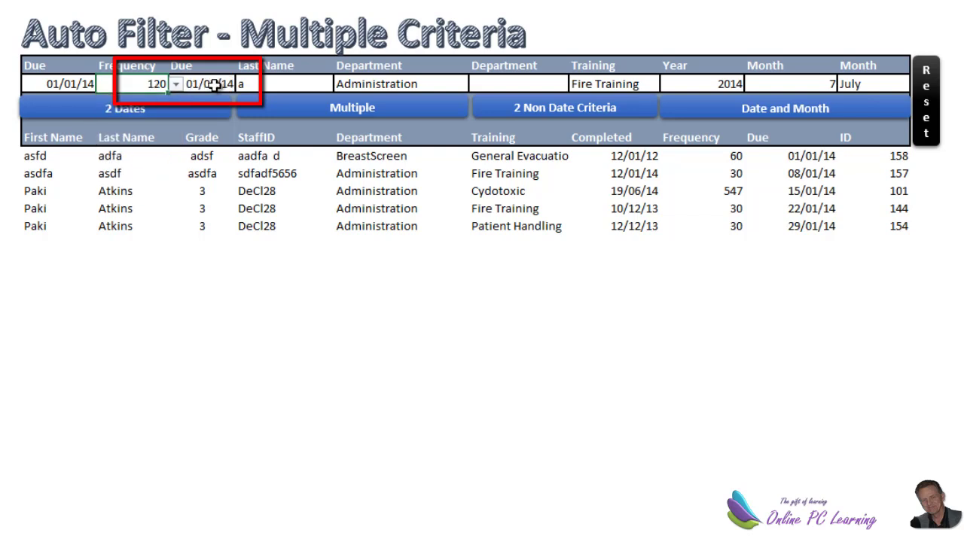
left_click(149, 116)
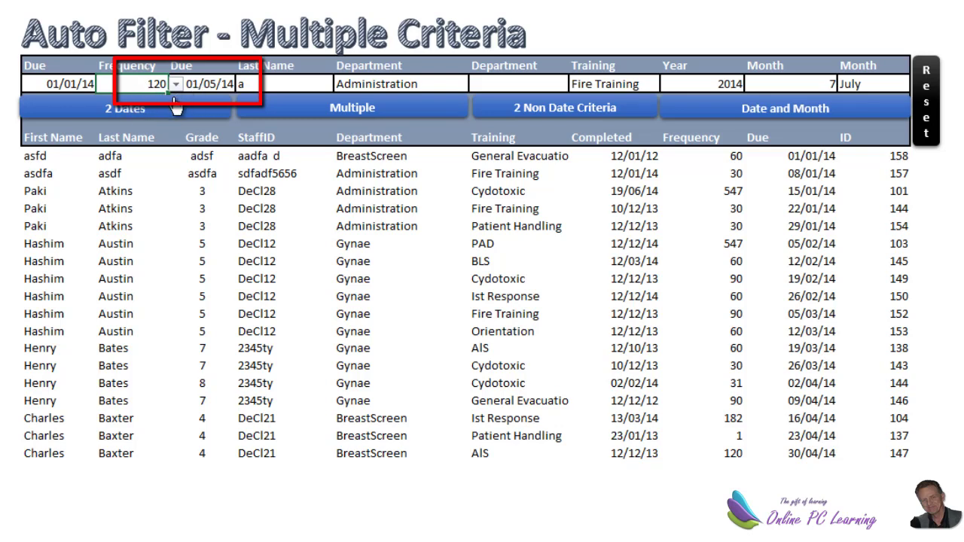
Set Frequency to 365 and rerun '2 Dates' for the 01/01/14 to 01/01/15 range.
left_click(175, 86)
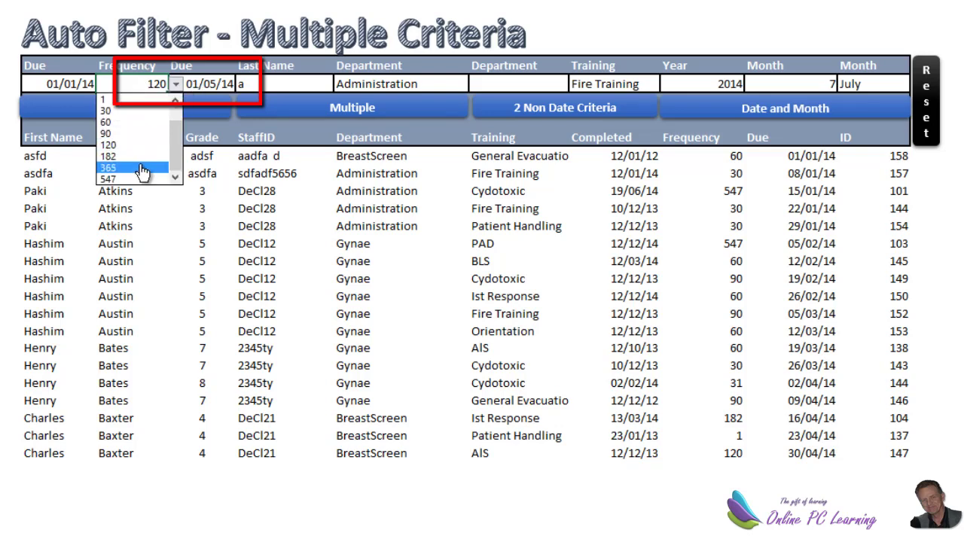
left_click(141, 173)
left_click(143, 114)
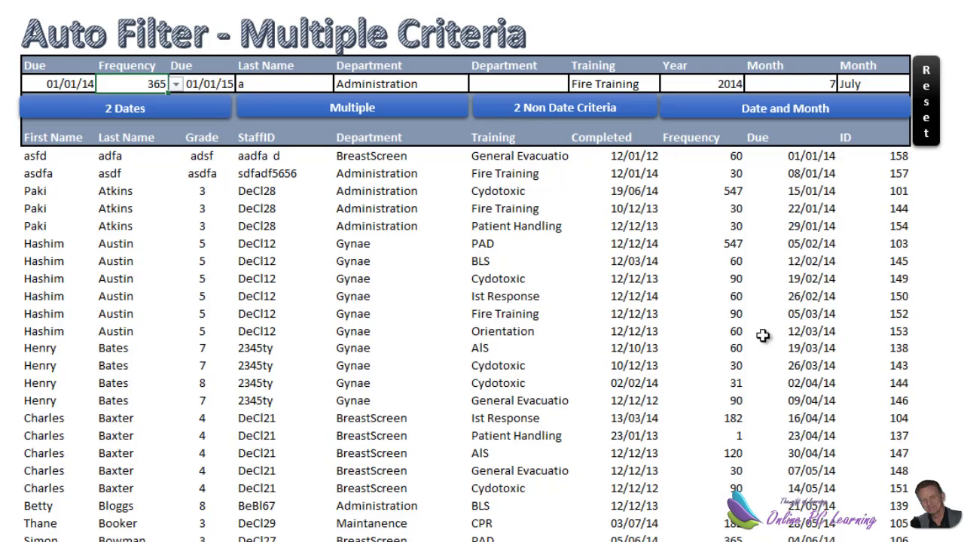
key("ctrl+Page_Up")
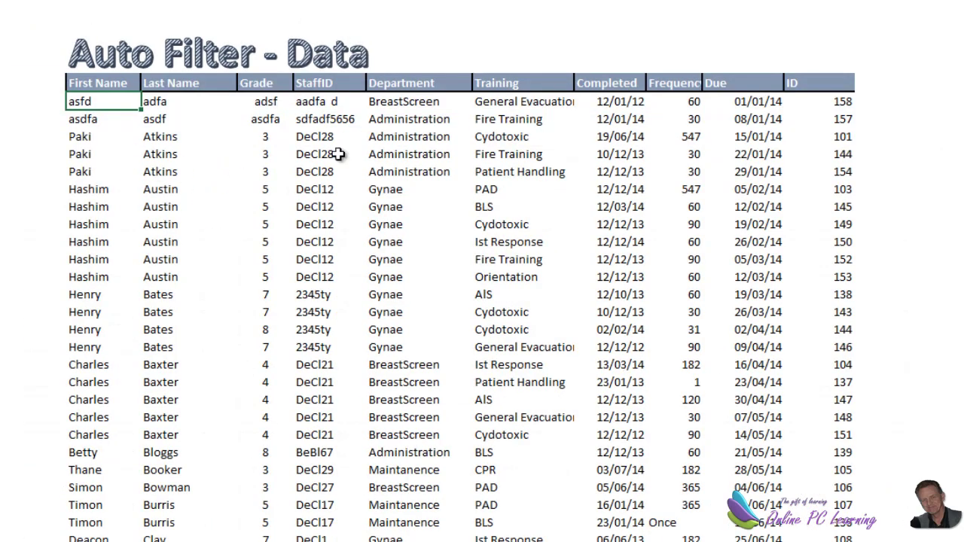
scroll(482, 271, "down", 5)
scroll(473, 295, "up", 5)
key("ctrl+Page_Down")
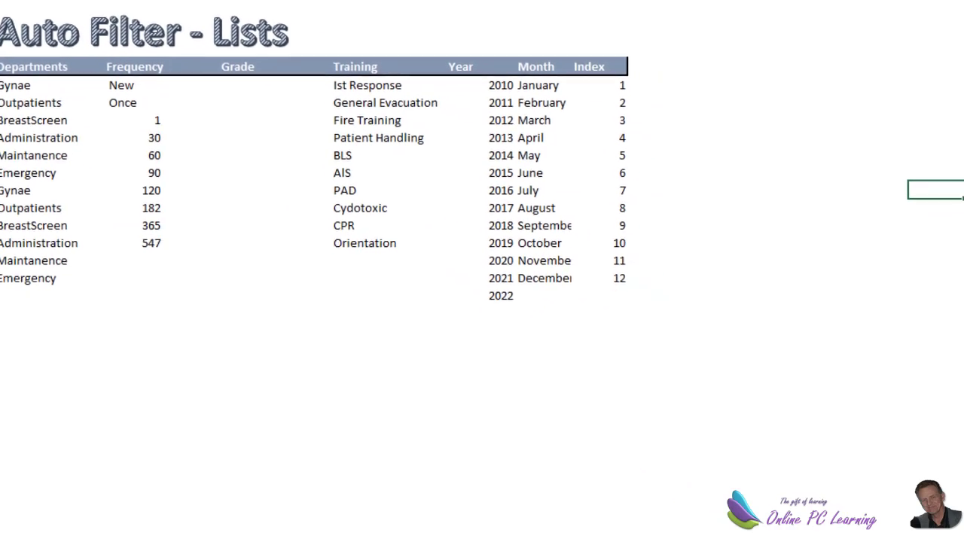
key("ctrl+Page_Up")
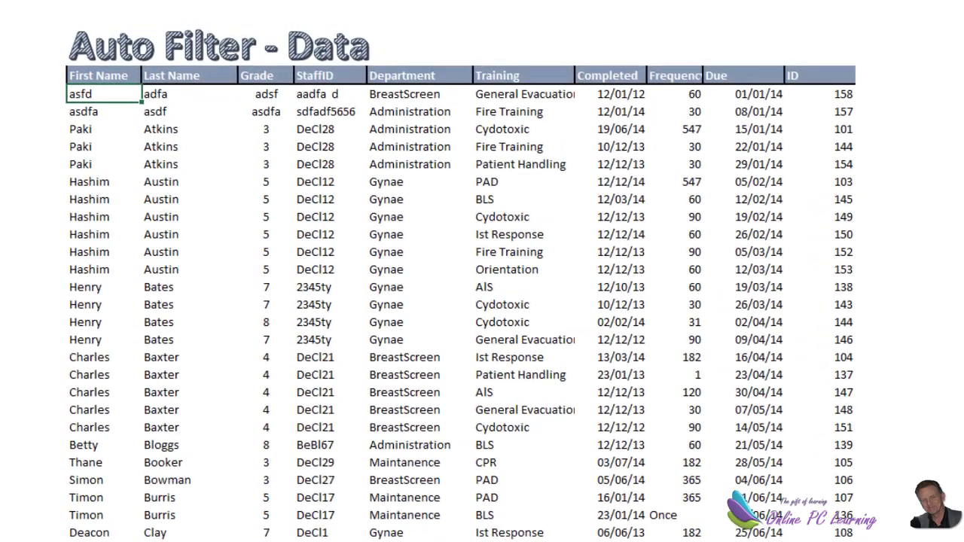
key("ctrl+Page_Down")
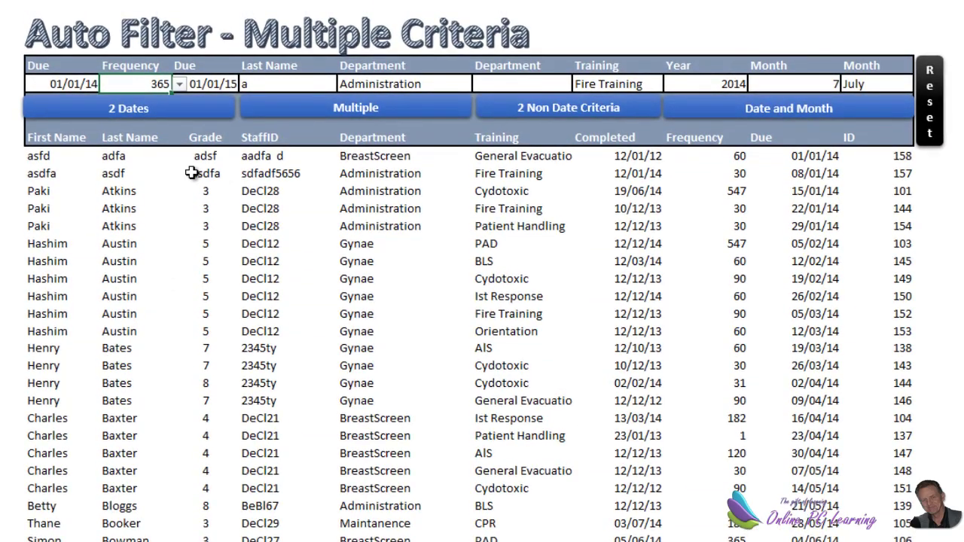
left_click(268, 226)
left_click(58, 156)
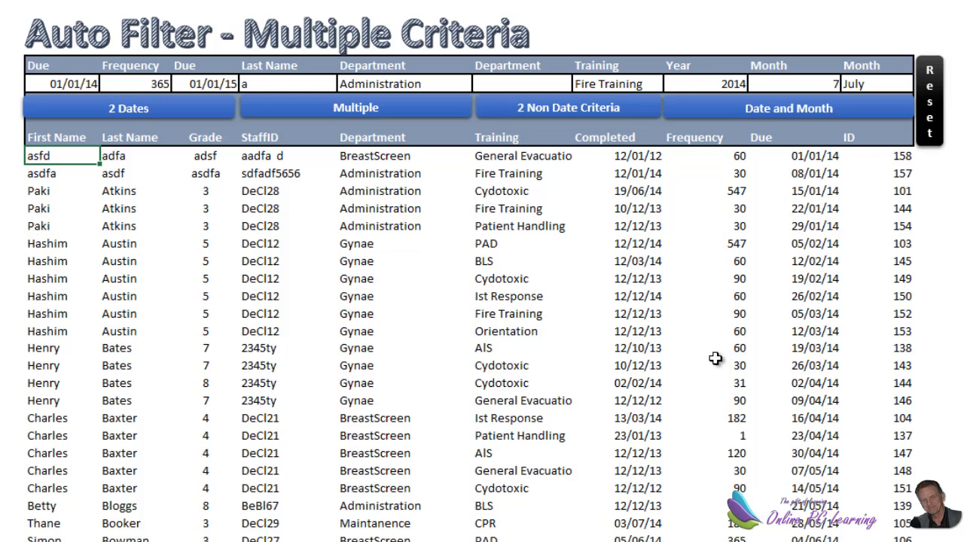
left_click(296, 83)
Clear Last Name and Department, then filter with Multiple on Last Name 'a'.
key("Delete")
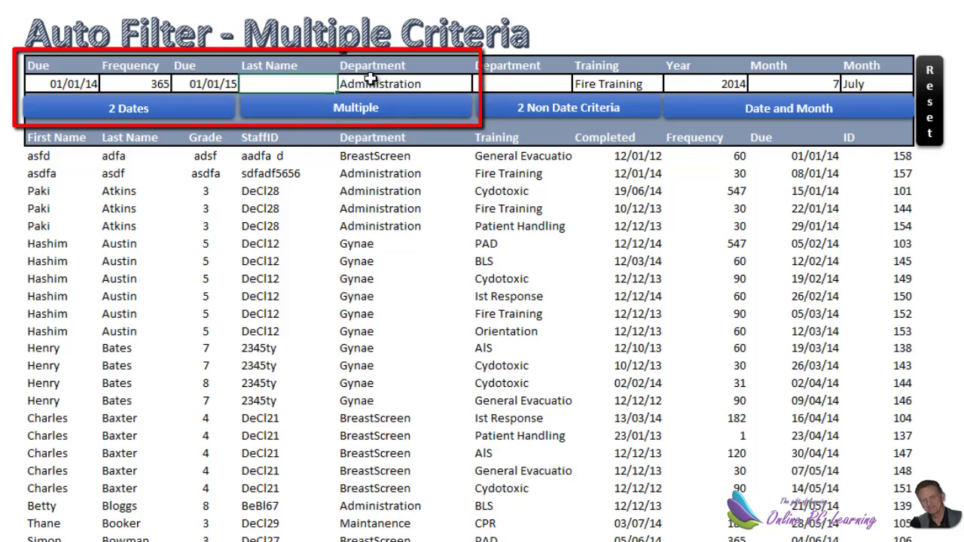
left_click(369, 84)
key("Delete")
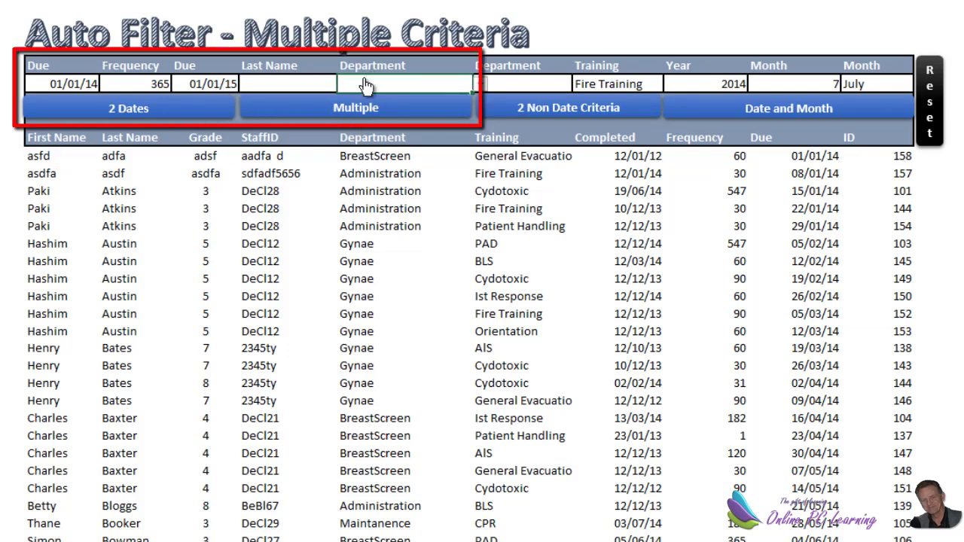
left_click(293, 83)
type("a")
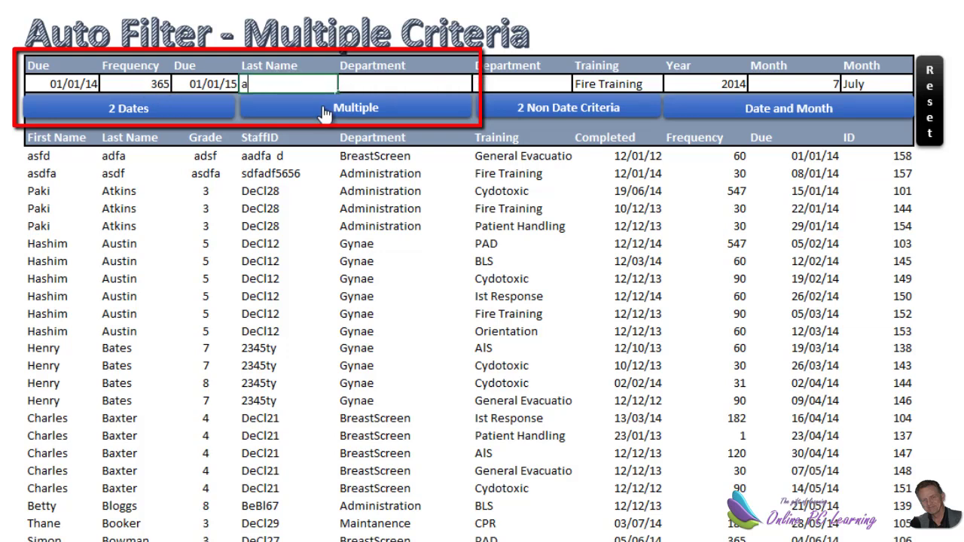
left_click(324, 112)
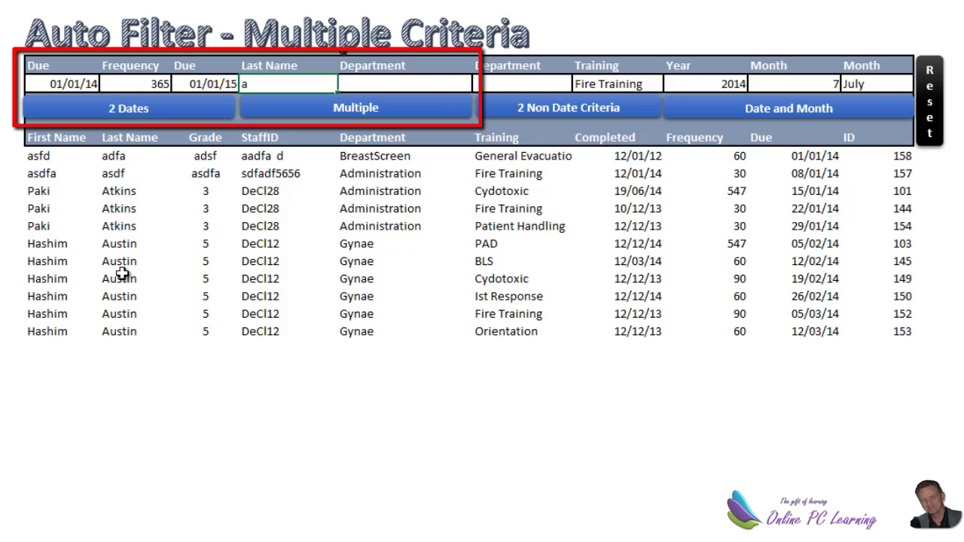
Add Department Administration, filter with Multiple, then reset to list all records.
left_click(394, 84)
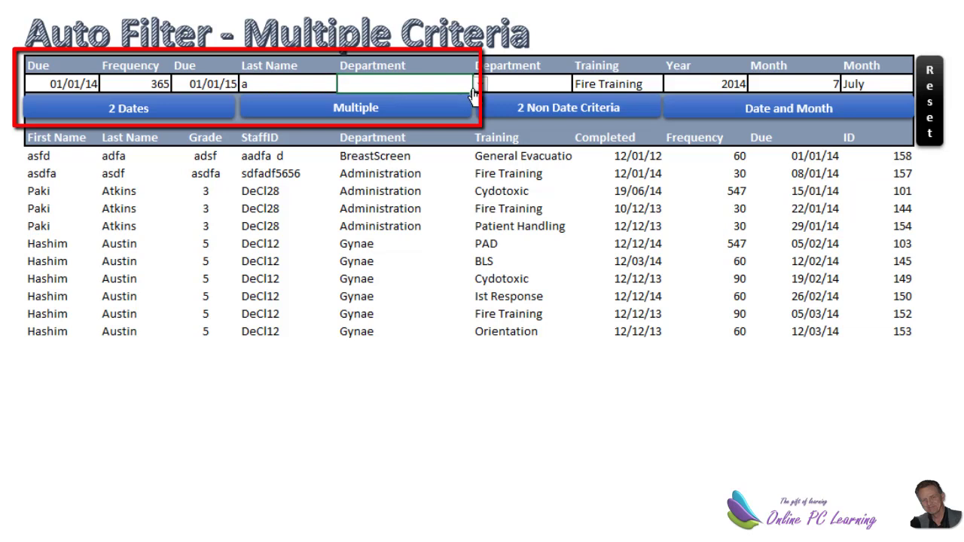
left_click(477, 89)
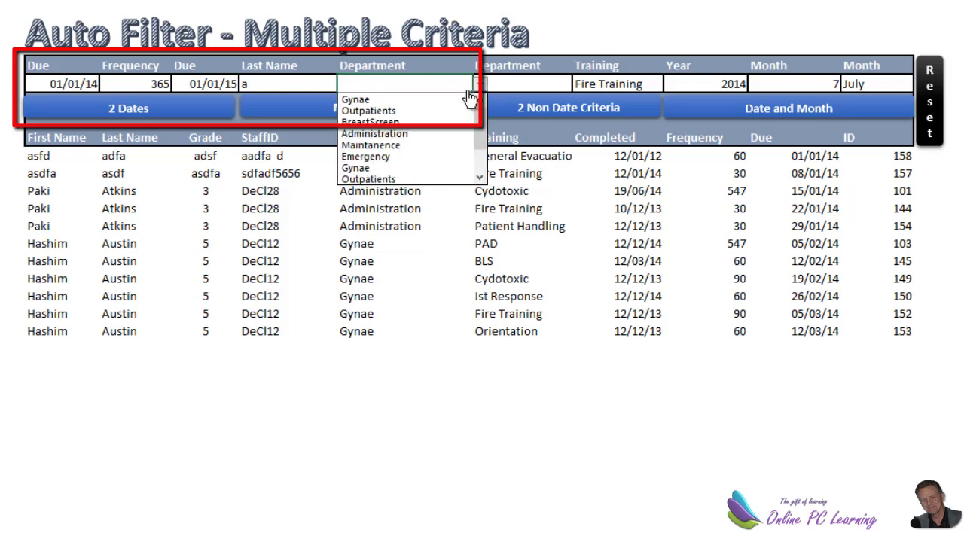
left_click(425, 134)
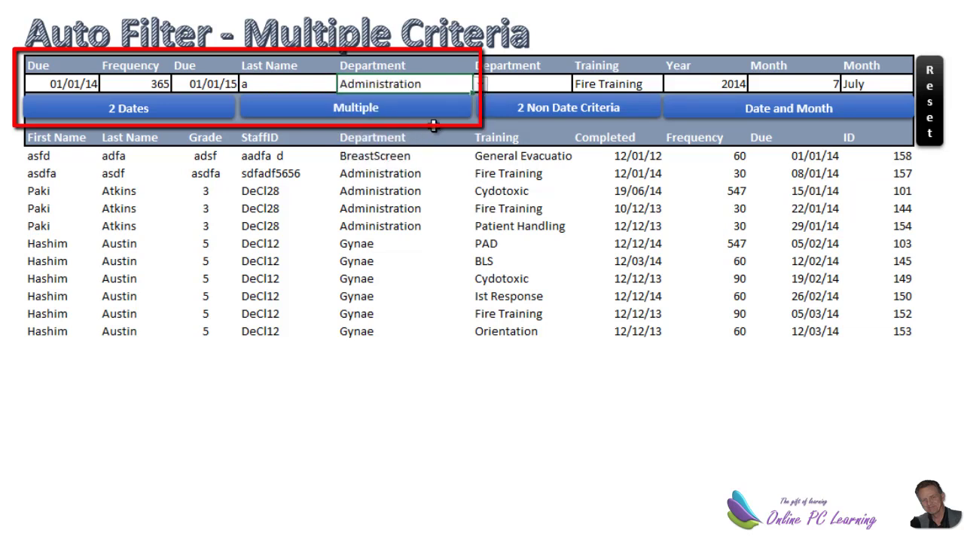
left_click(398, 109)
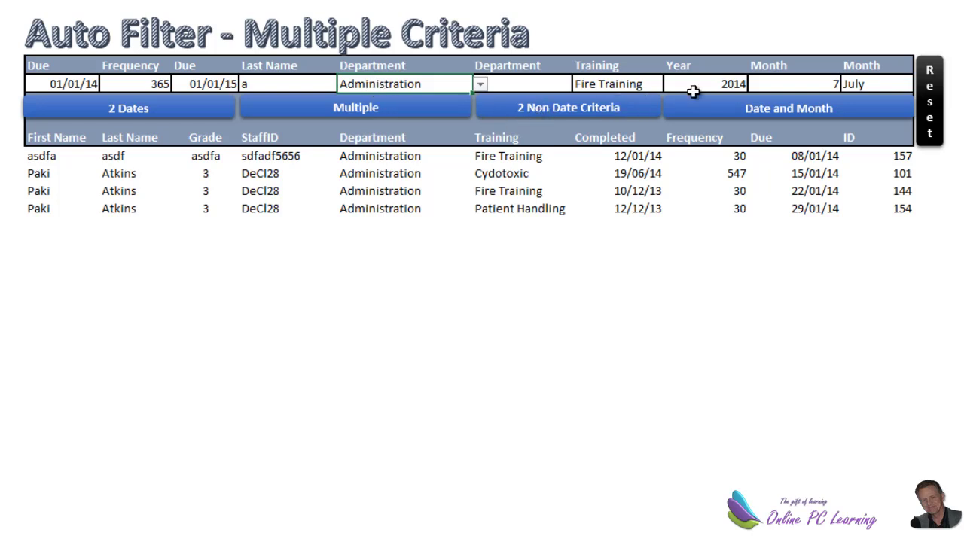
left_click(931, 121)
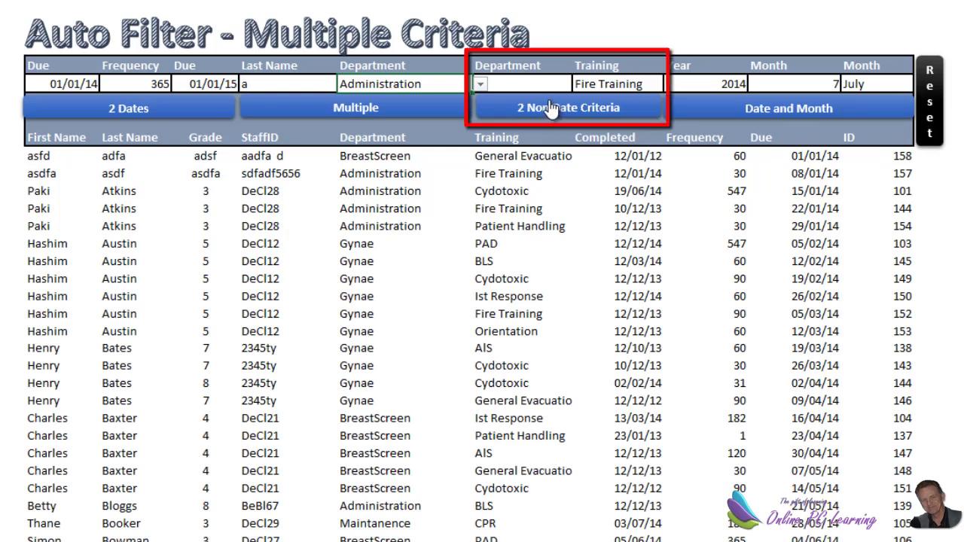
Filter 2 Non Date Criteria by Department BreastScreen, then add Training Patient Handling.
left_click(530, 84)
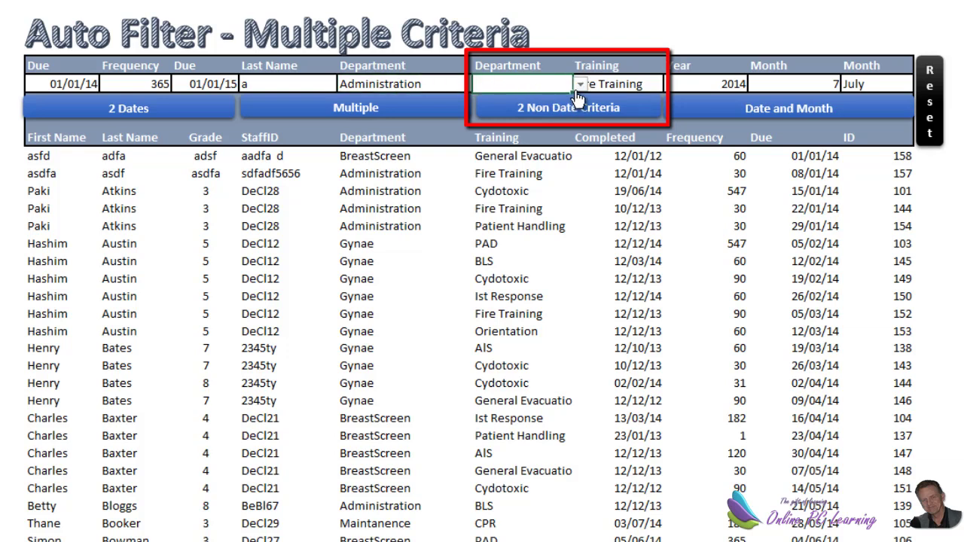
left_click(579, 85)
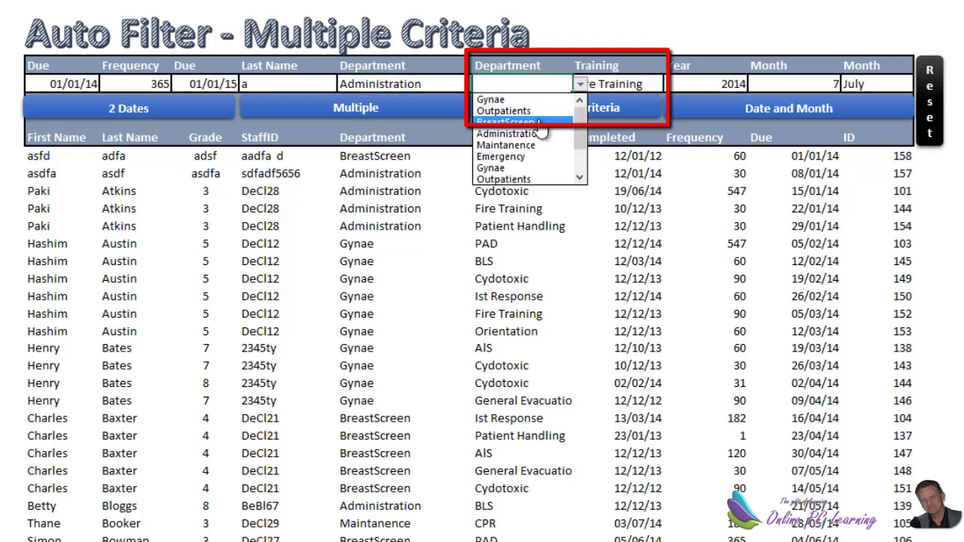
left_click(509, 122)
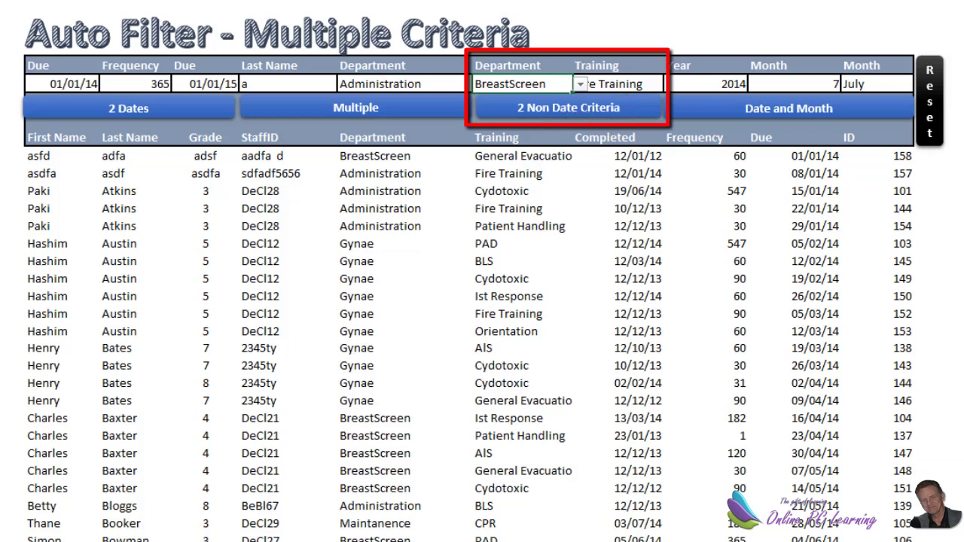
left_click(594, 110)
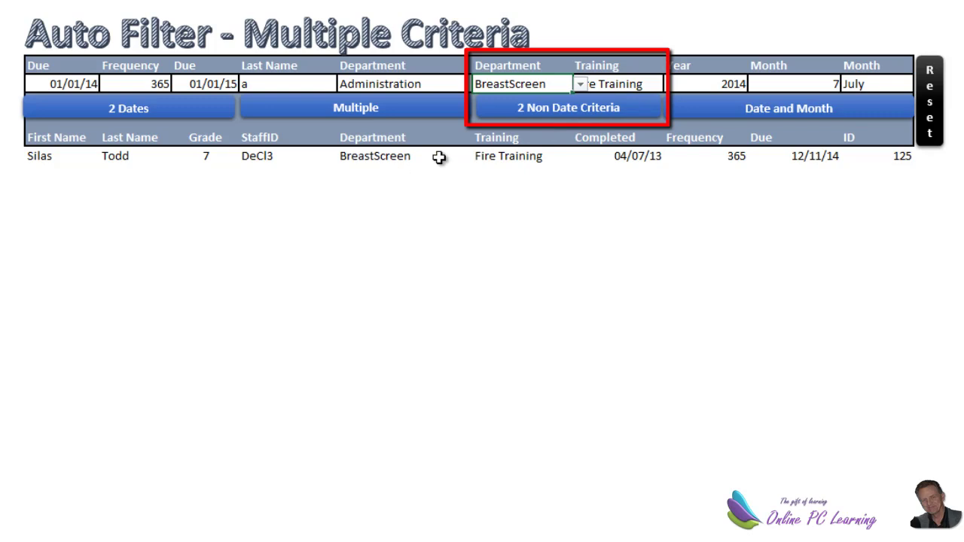
left_click(649, 84)
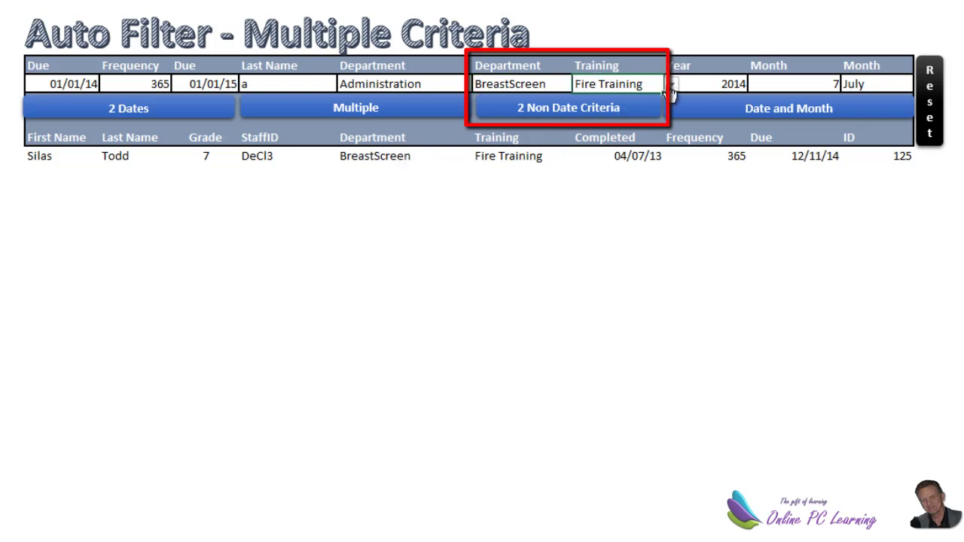
left_click(672, 86)
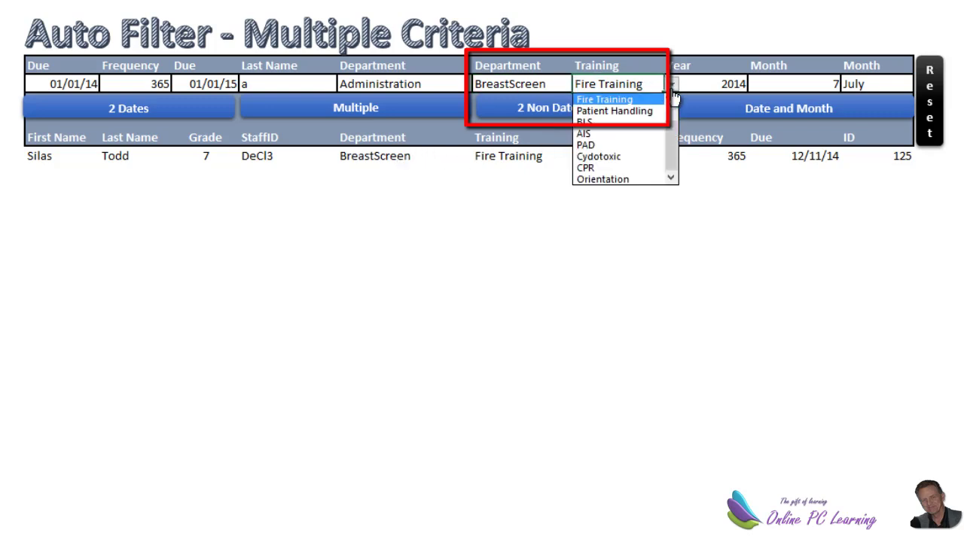
left_click(636, 111)
left_click(584, 107)
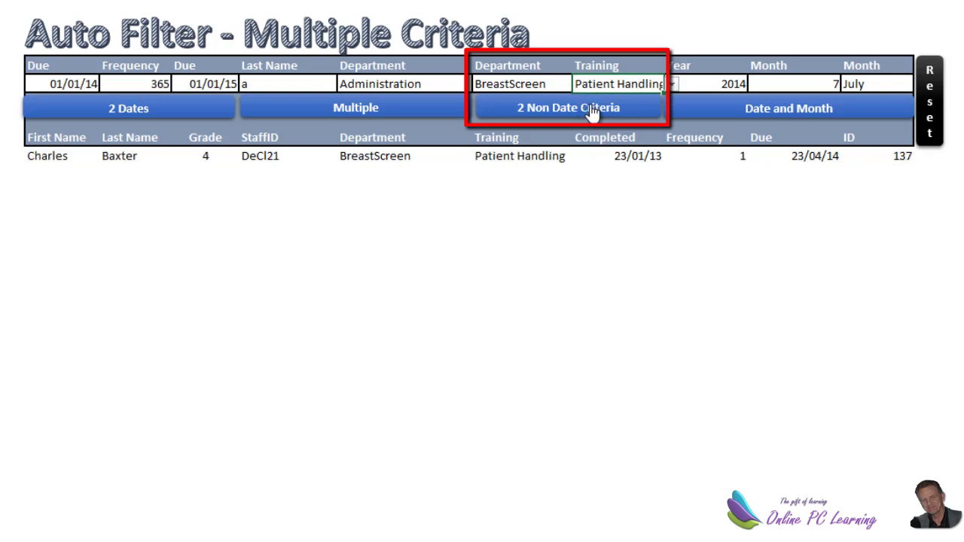
Clear the Training then Department criteria, rerunning 2 Non Date Criteria after each.
key("alt+Down")
left_click(629, 87)
key("Delete")
left_click(608, 111)
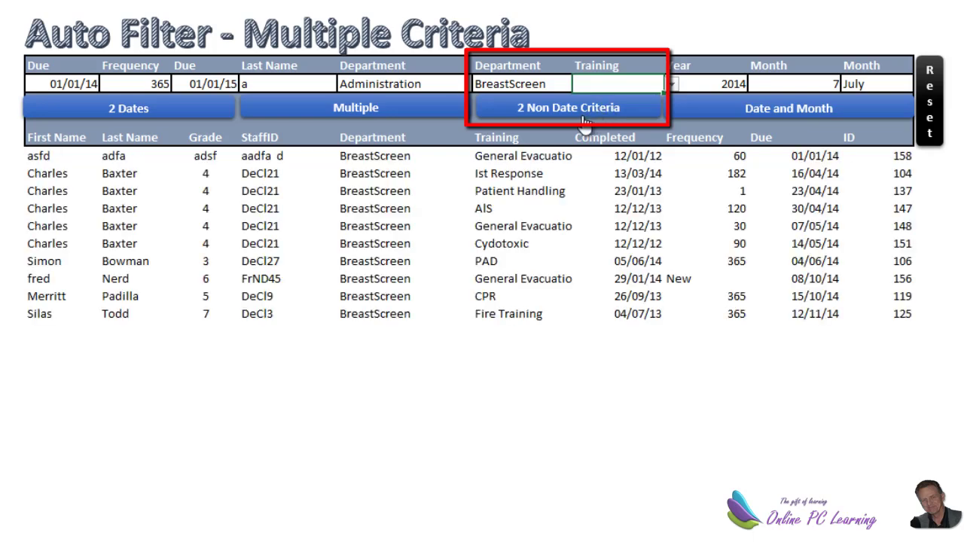
left_click(500, 86)
key("Delete")
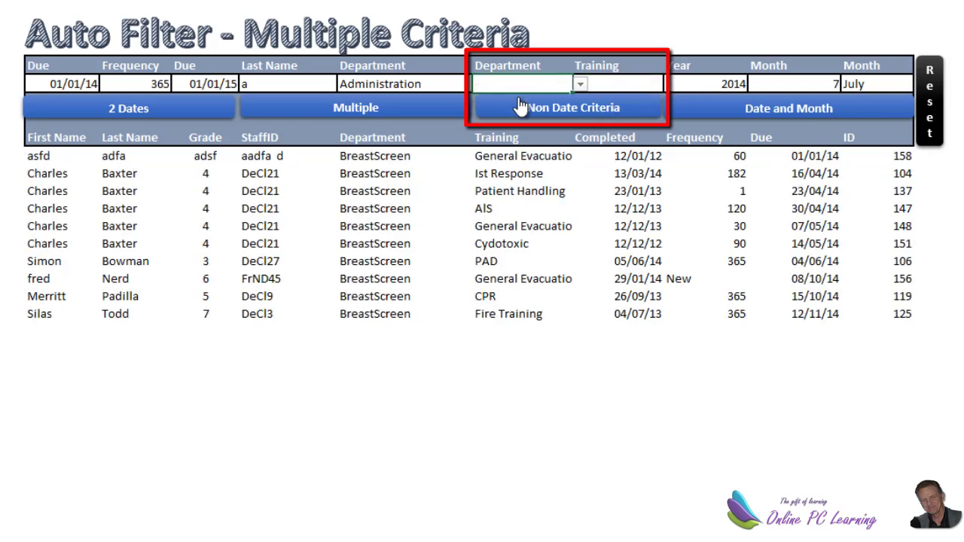
left_click(540, 113)
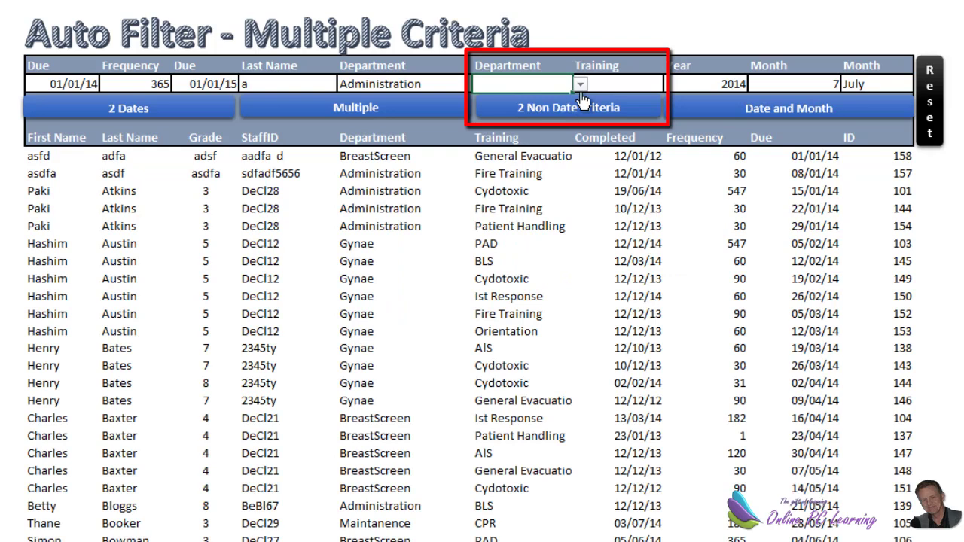
Choose Fire Training as the Training criterion and run 2 Non Date Criteria.
left_click(618, 85)
left_click(669, 85)
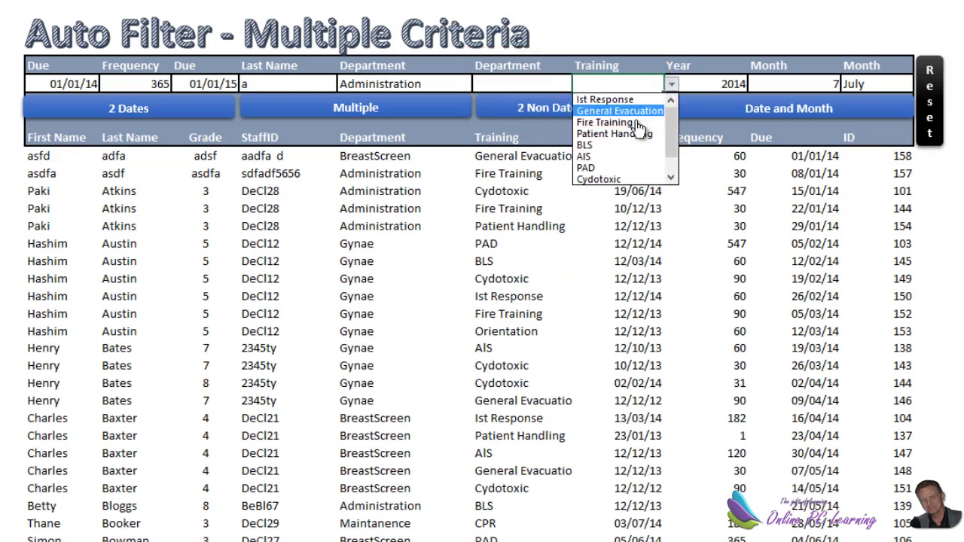
left_click(605, 122)
left_click(609, 112)
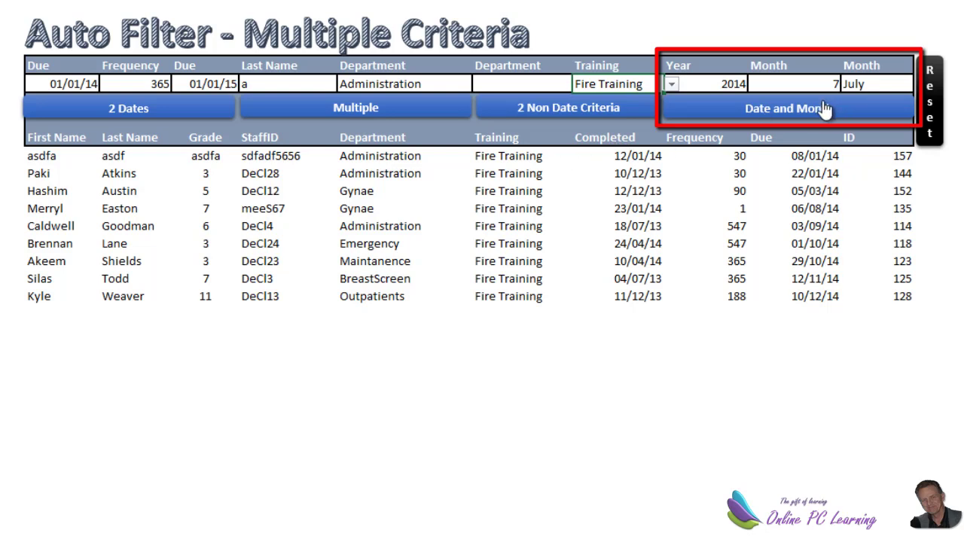
Set the Month to February and run the Date and Month filter.
left_click(873, 85)
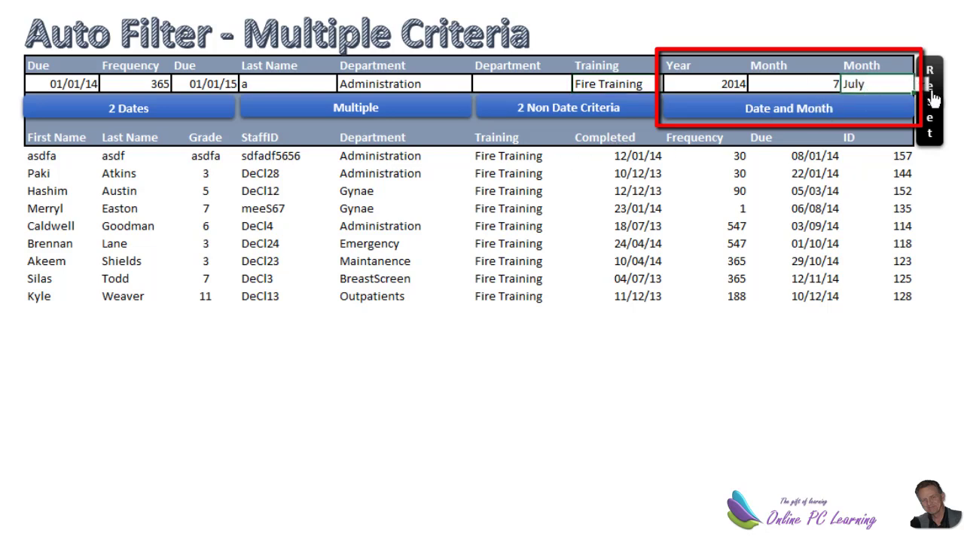
left_click(922, 85)
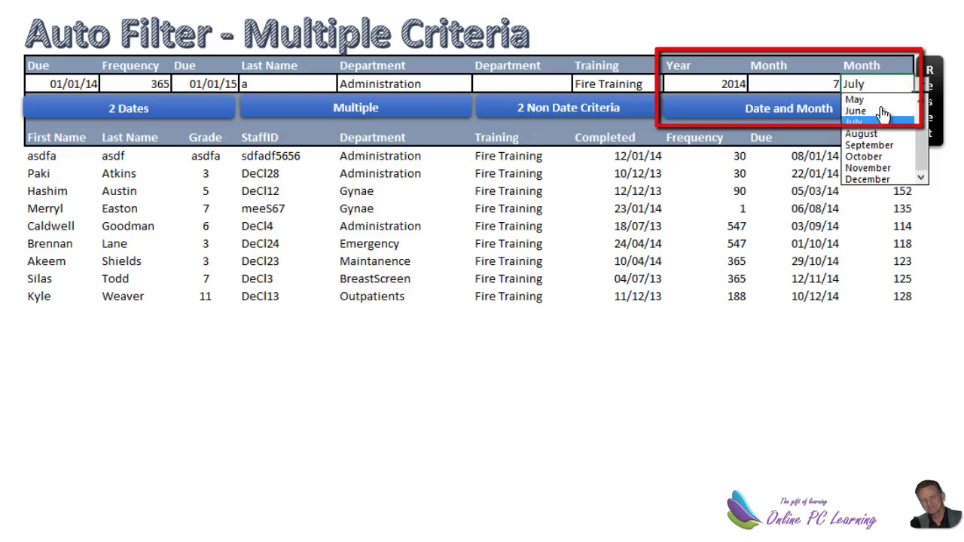
scroll(921, 150, "up", 2)
left_click(912, 99)
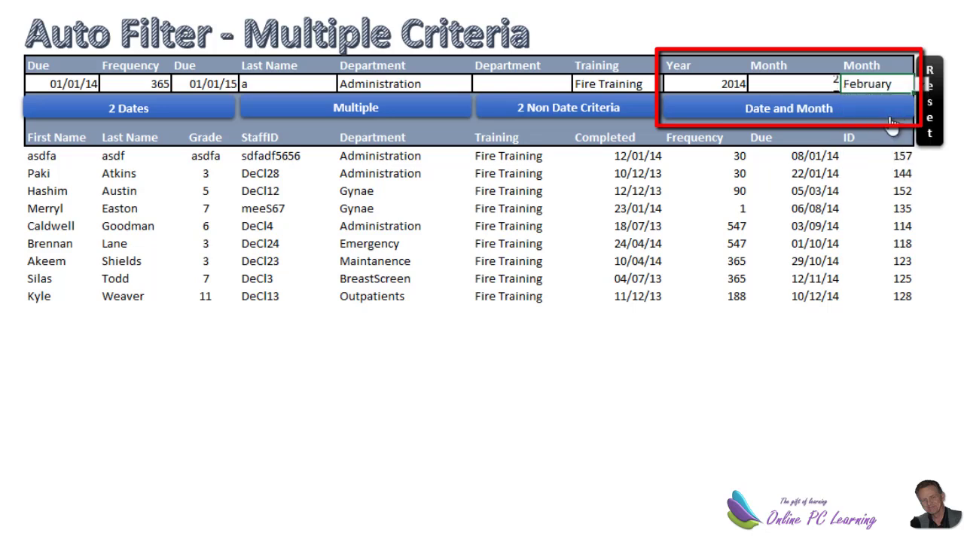
left_click(797, 113)
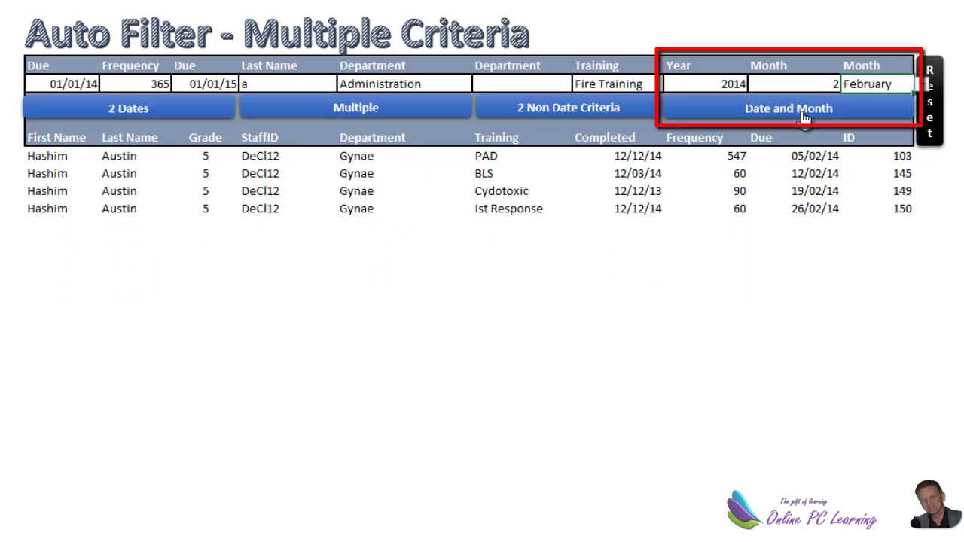
Switch the Month to August and rerun Date and Month, leaving four August 2014 records.
left_click(926, 88)
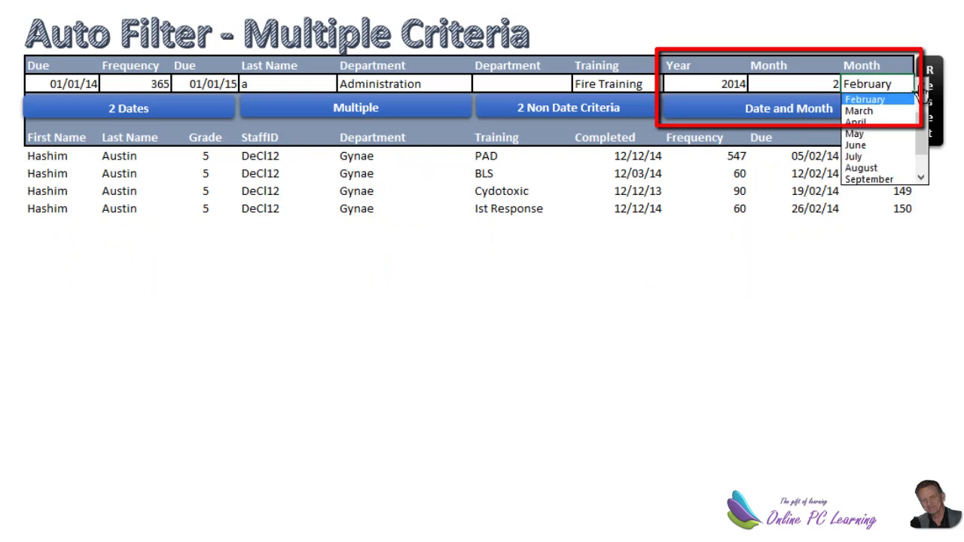
left_click(873, 168)
left_click(849, 117)
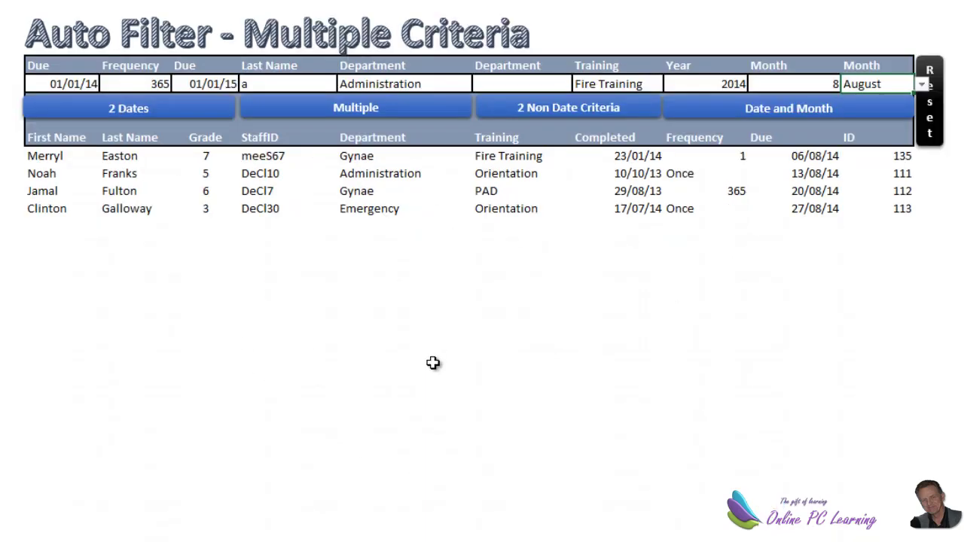
left_click(433, 361)
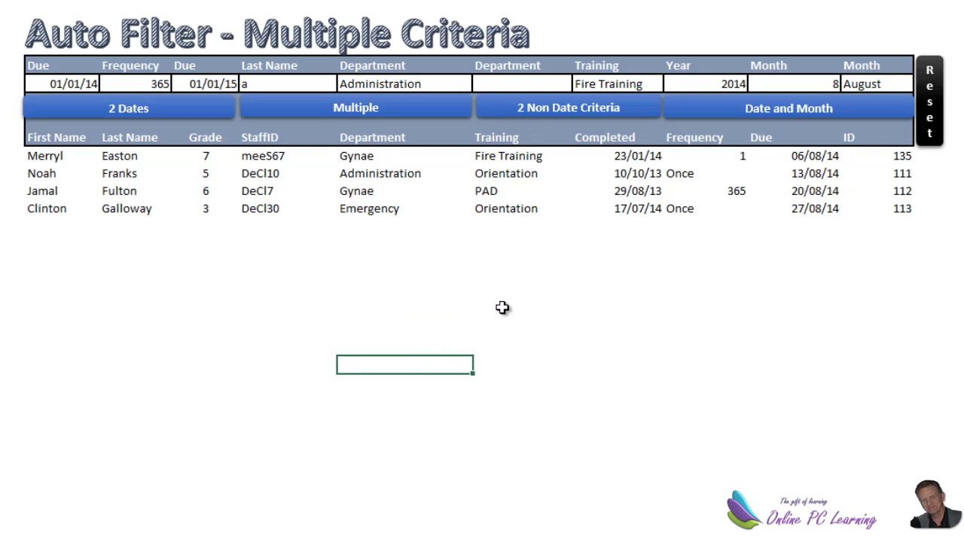
left_click(62, 157)
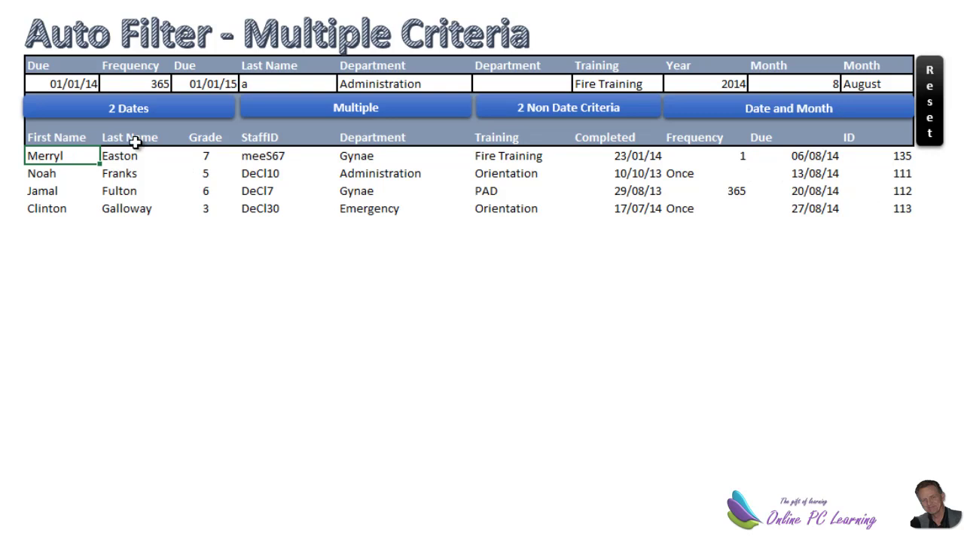
left_click_drag(75, 157, 881, 541)
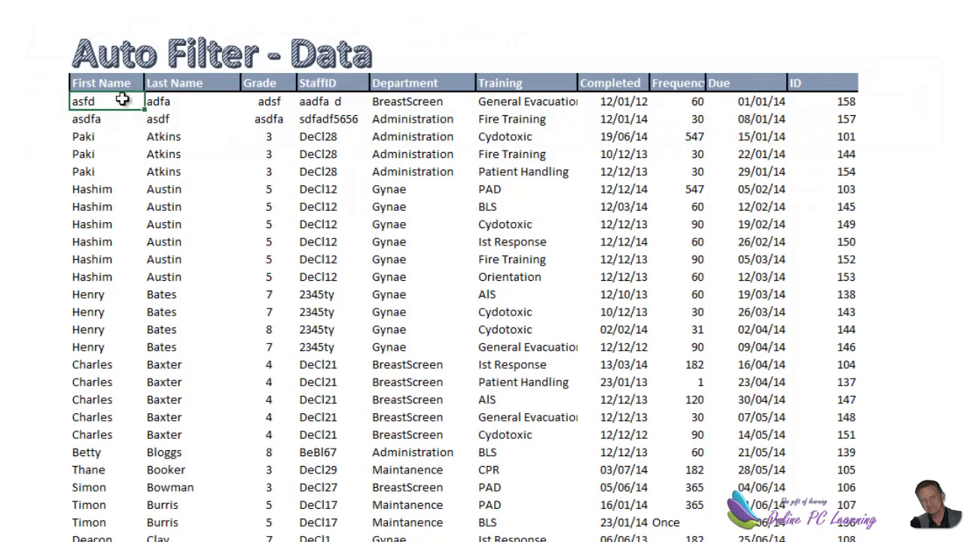
left_click_drag(122, 103, 825, 434)
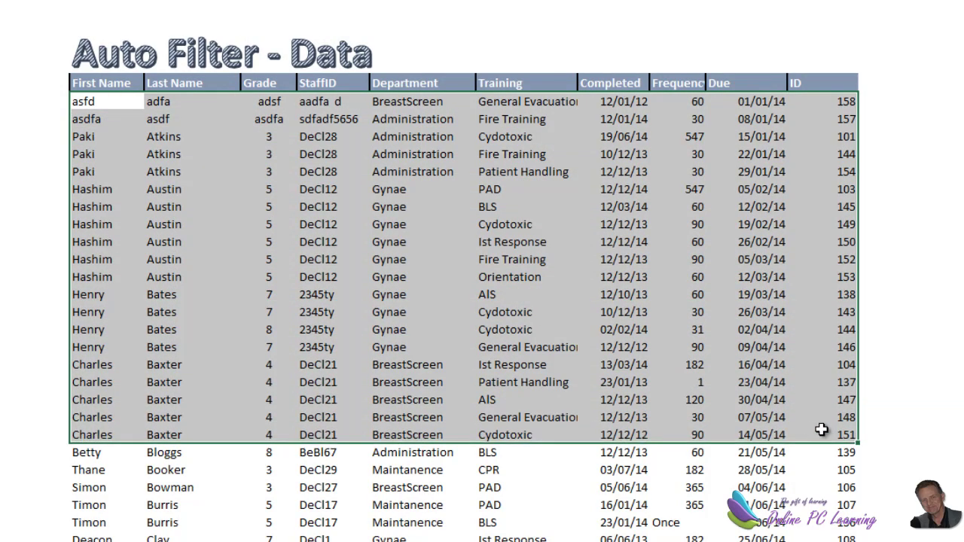
left_click(452, 522)
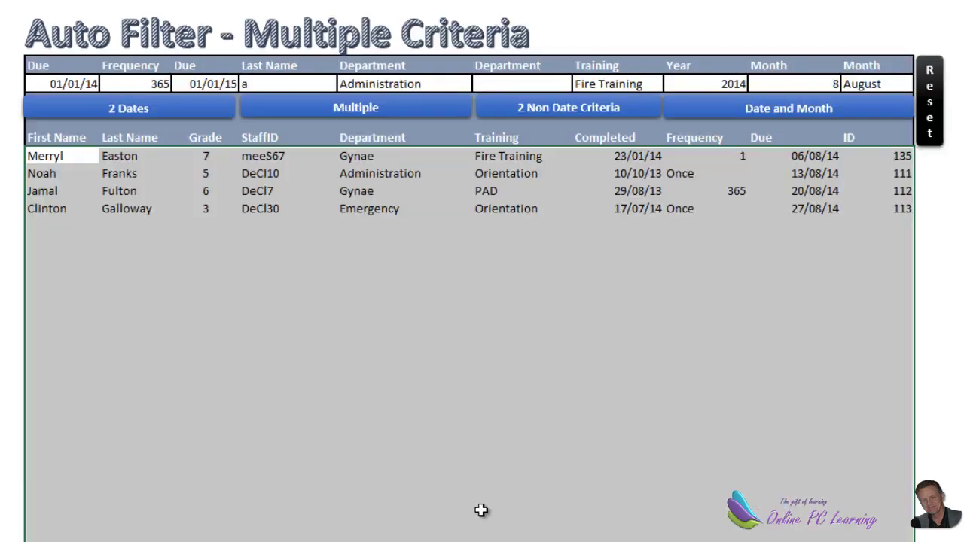
left_click(467, 347)
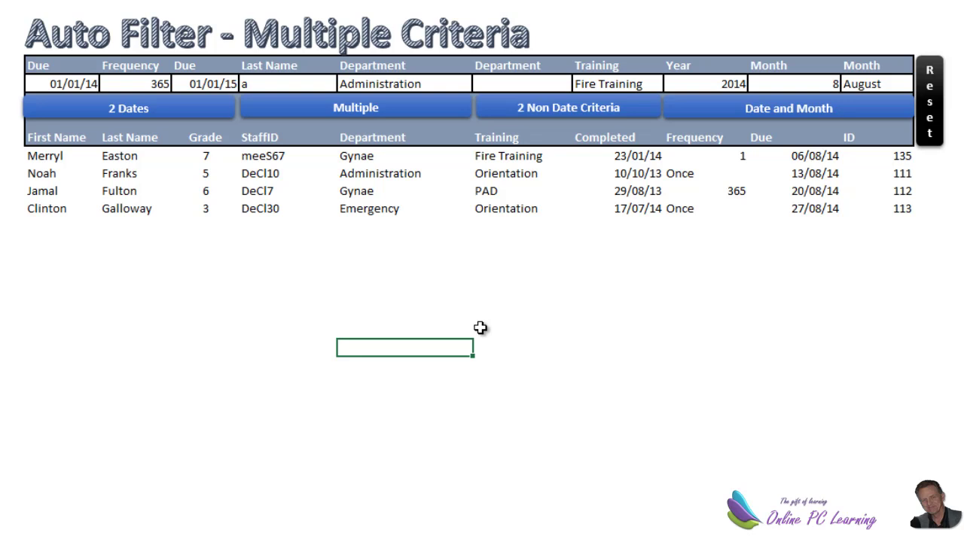
Reset the Multiple Criteria results so every staff training record is listed.
left_click(930, 121)
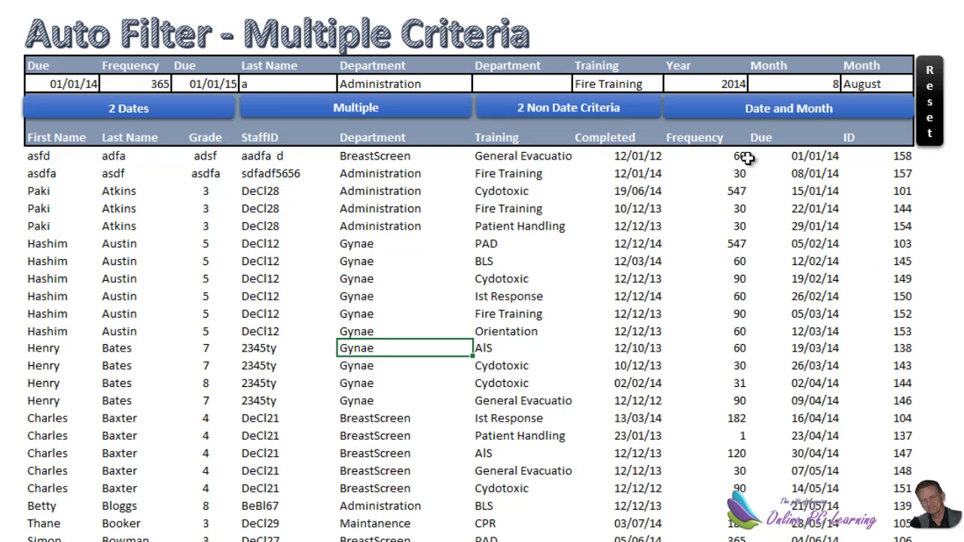